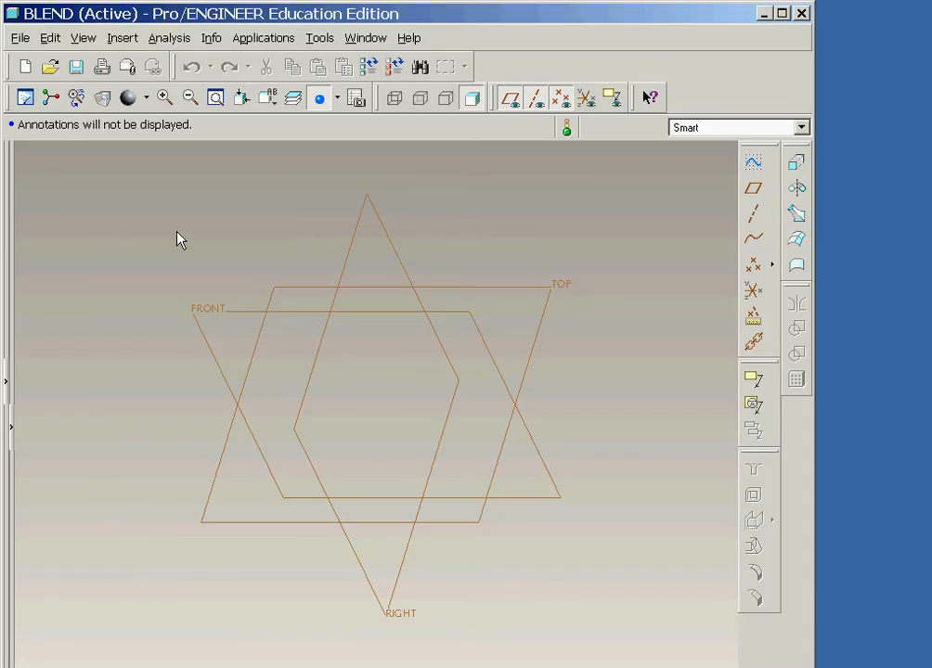
- Start a parallel blended protrusion with regular sketched sections and straight attributes
{"action": "left_click", "coordinate": [122, 37]}
{"action": "mouse_move", "coordinate": [140, 233]}
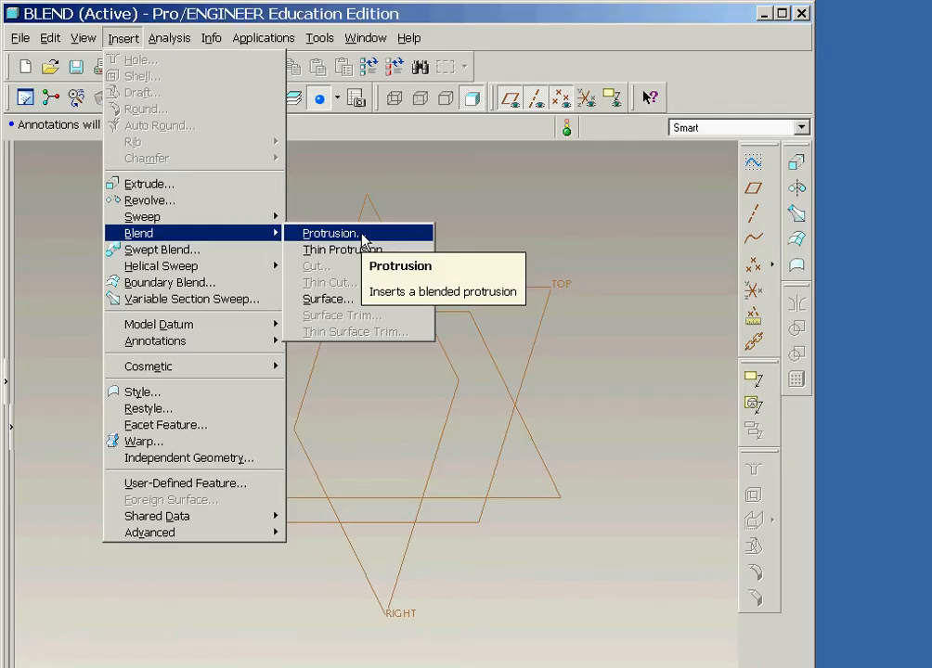
{"action": "left_click", "coordinate": [363, 237]}
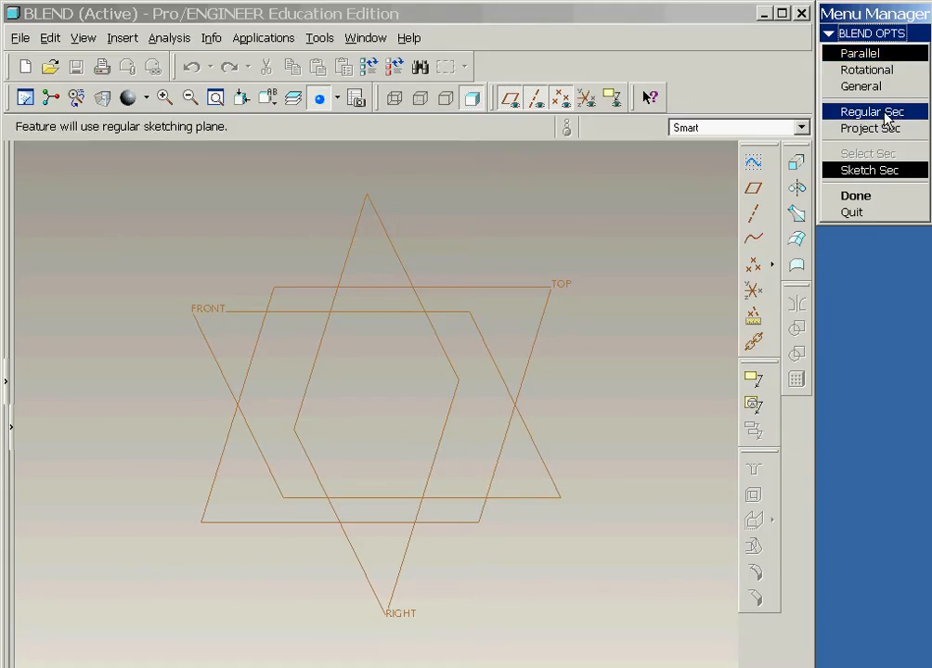
{"action": "left_click", "coordinate": [882, 198]}
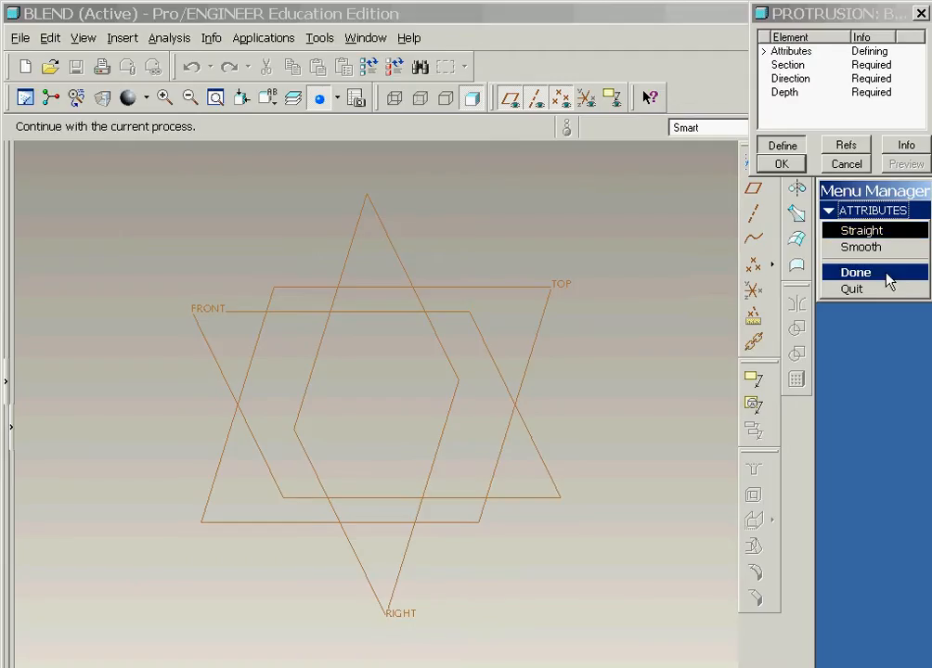
{"action": "left_click", "coordinate": [887, 276]}
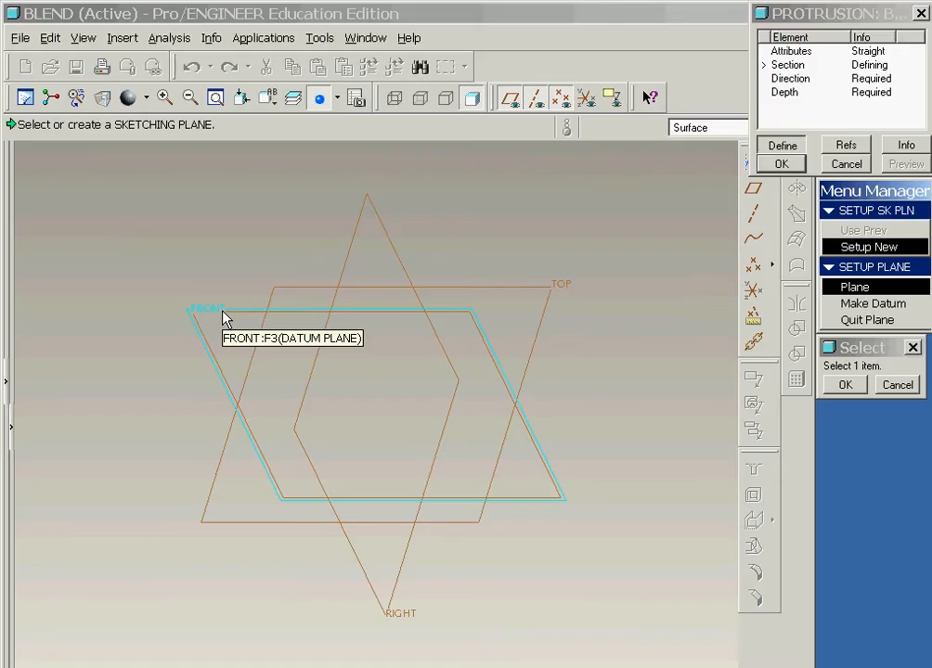
- Set the FRONT plane as sketching plane with RIGHT as the right-facing reference, and hide the datum planes
{"action": "left_click", "coordinate": [224, 319]}
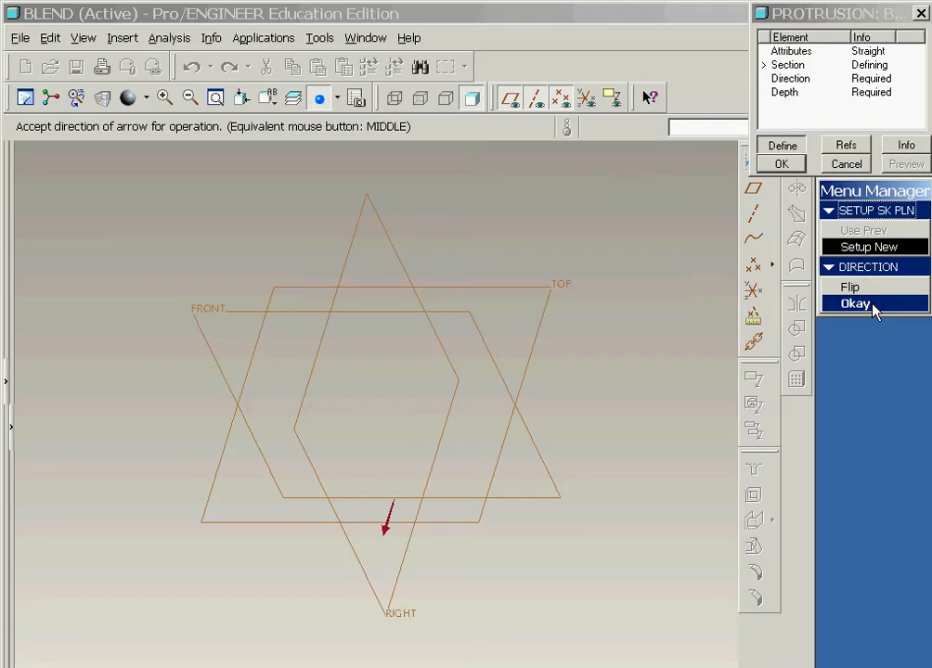
{"action": "left_click", "coordinate": [875, 306]}
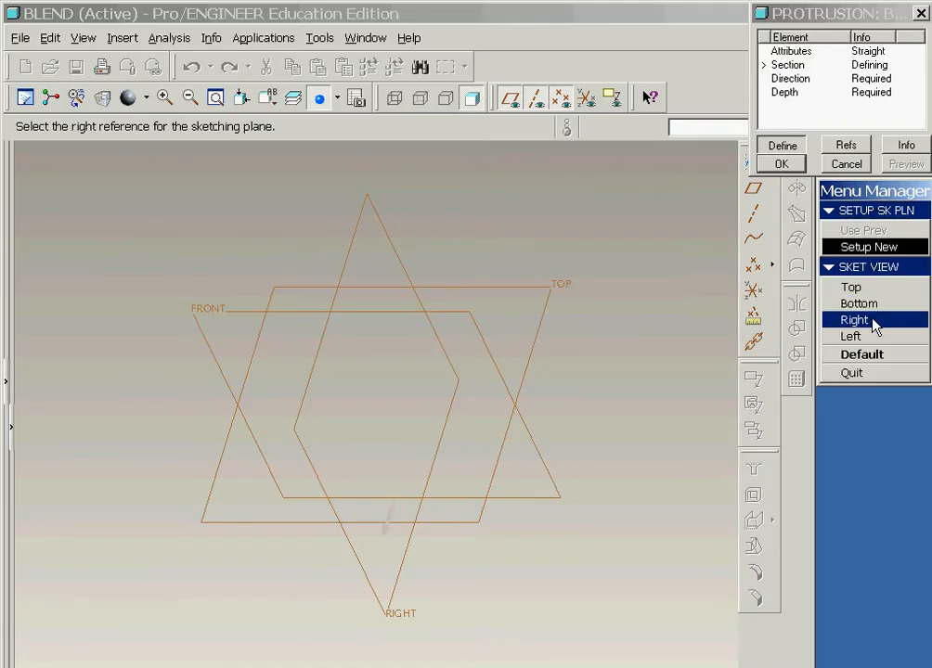
{"action": "left_click", "coordinate": [873, 320]}
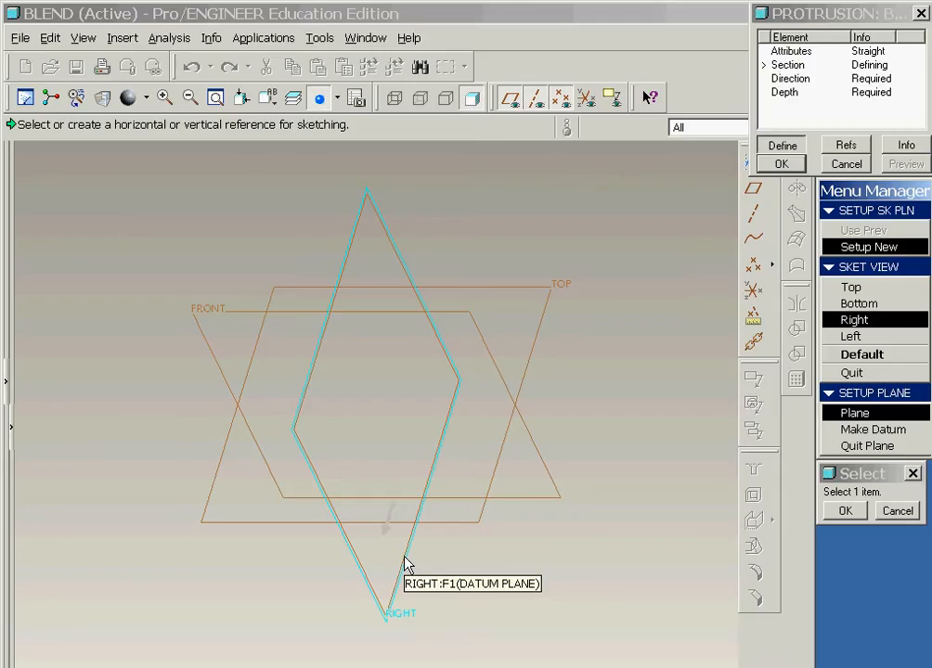
{"action": "left_click", "coordinate": [406, 564]}
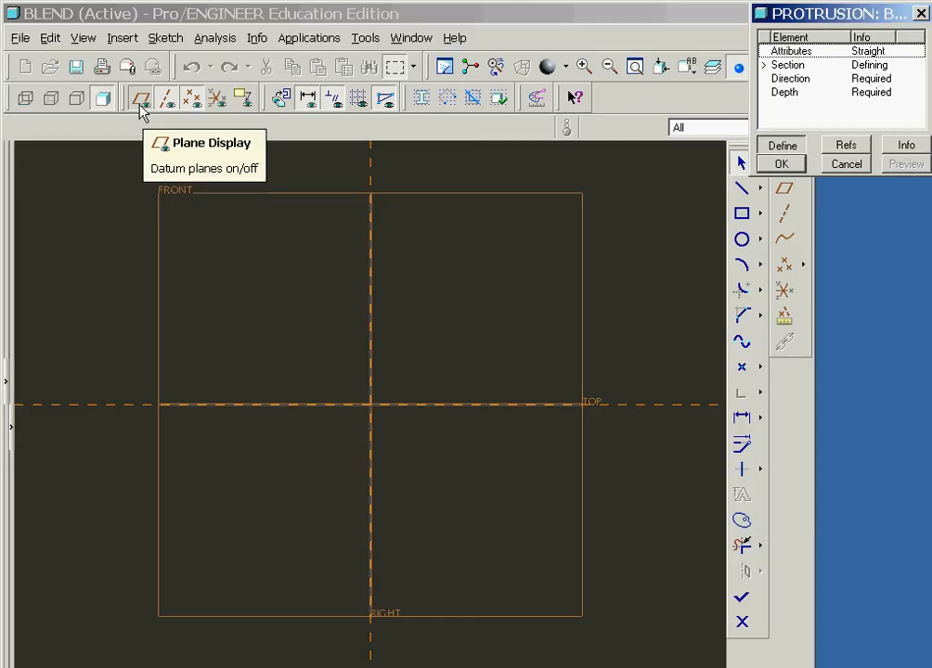
{"action": "left_click", "coordinate": [141, 105]}
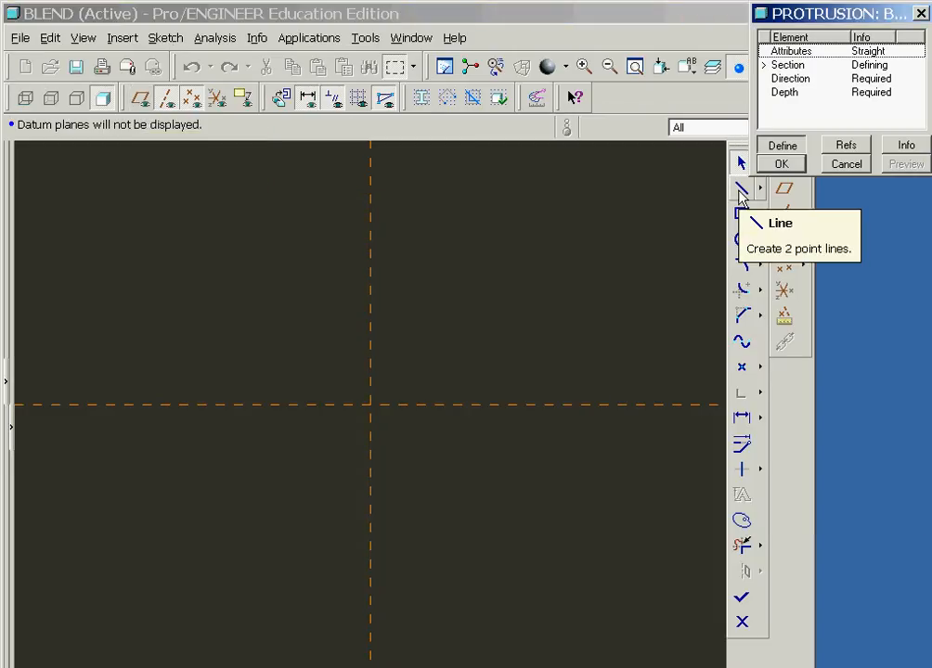
- Sketch two equal horizontal lines about 244 long, about 86 above and 69 below the horizontal reference, crossing the vertical reference
{"action": "left_click", "coordinate": [741, 192]}
{"action": "left_click", "coordinate": [475, 334]}
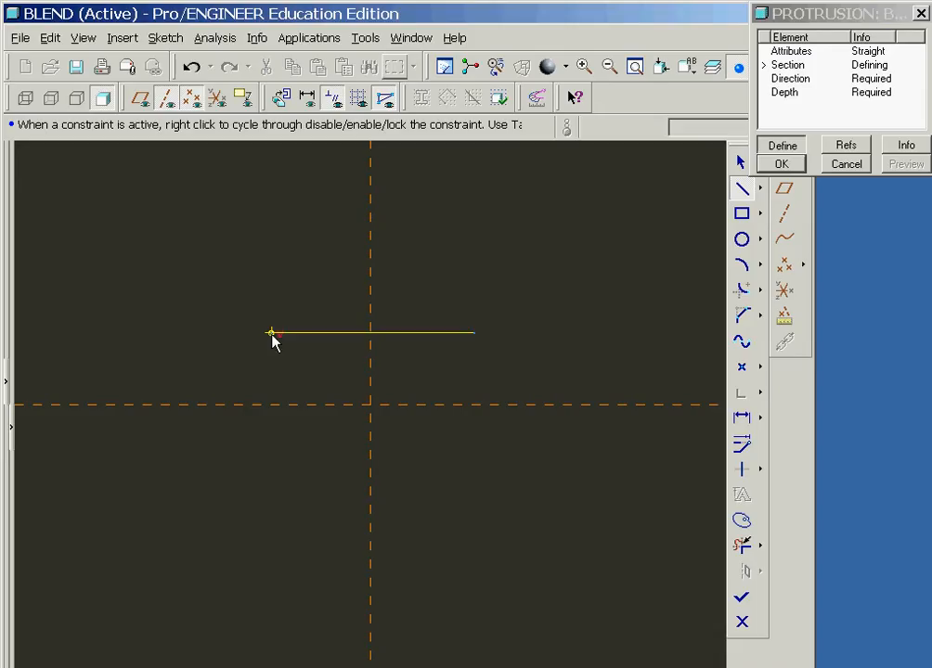
{"action": "left_click", "coordinate": [271, 332]}
{"action": "left_click", "coordinate": [475, 462]}
{"action": "middle_click", "coordinate": [481, 478]}
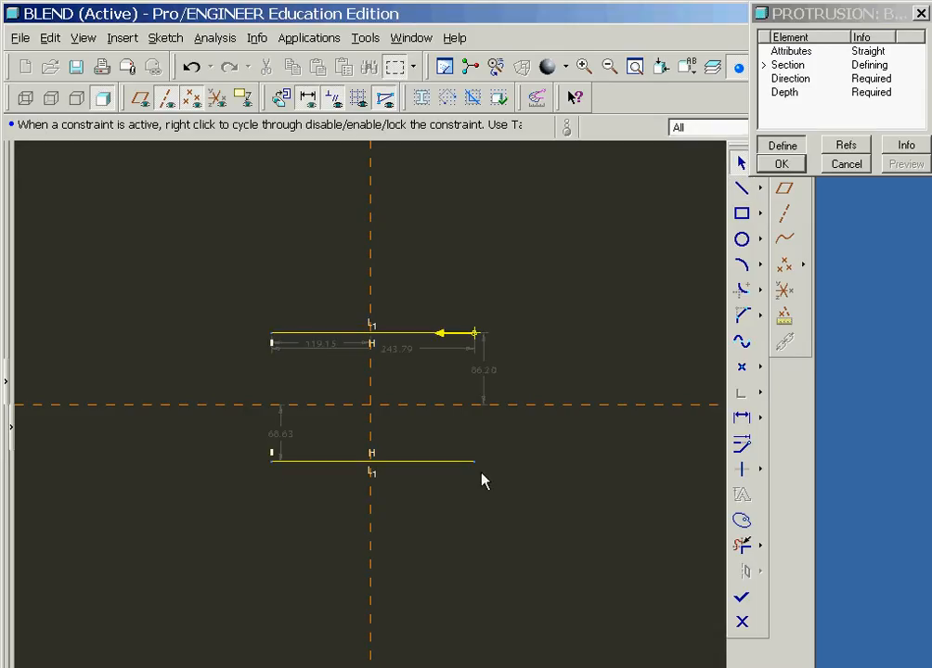
- Close the first section by joining the line ends on each side with outward-bulging arcs
{"action": "left_click", "coordinate": [741, 267]}
{"action": "left_click", "coordinate": [474, 333]}
{"action": "left_click", "coordinate": [475, 461]}
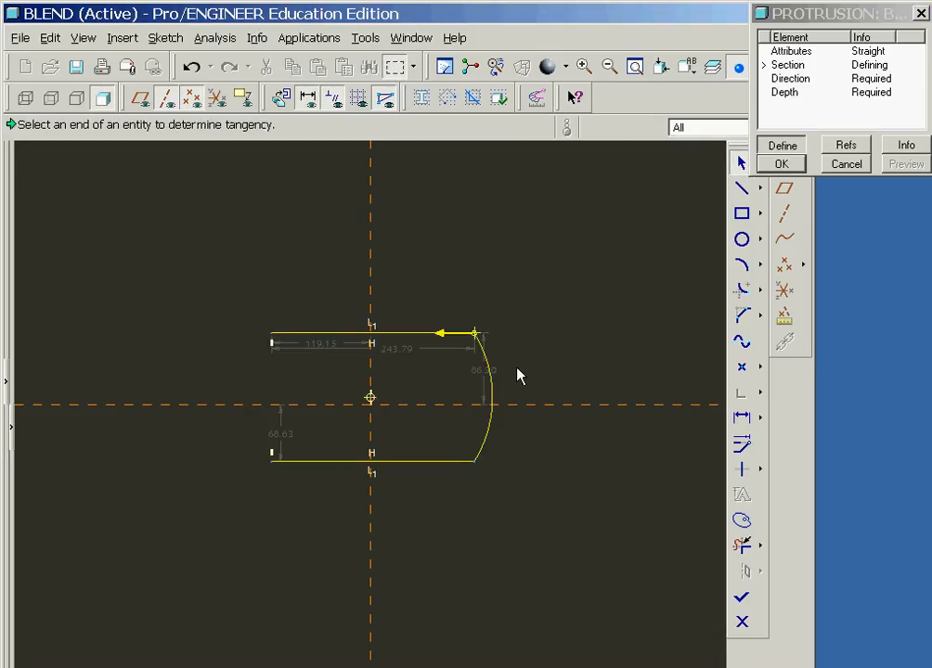
{"action": "left_click", "coordinate": [271, 332]}
{"action": "left_click", "coordinate": [271, 461]}
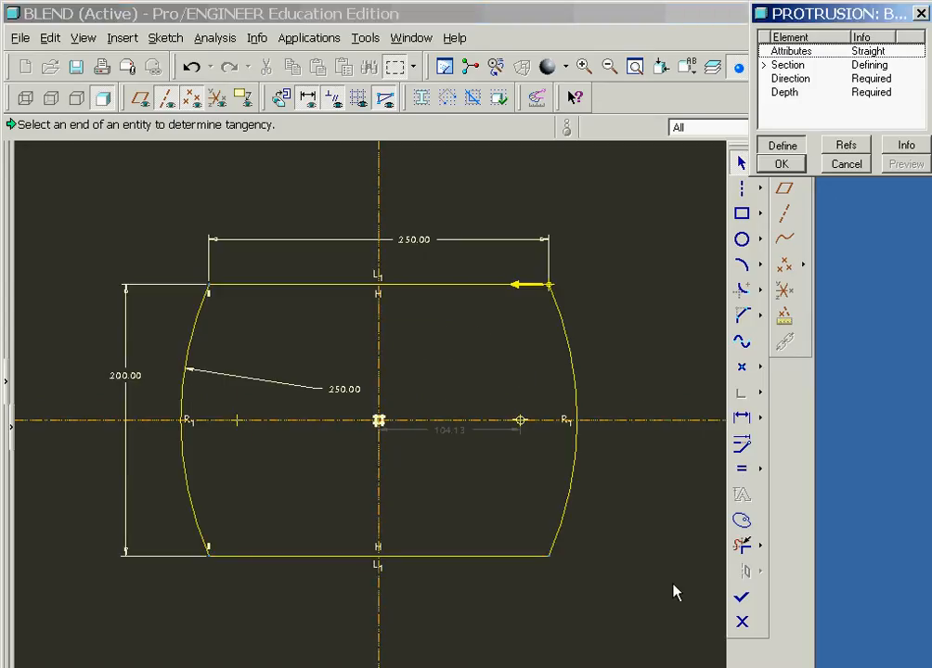
- Switch to the second blend section and sketch two parallel horizontal lines about 466 long, extending past both sides of the first section
{"action": "right_click", "coordinate": [563, 220]}
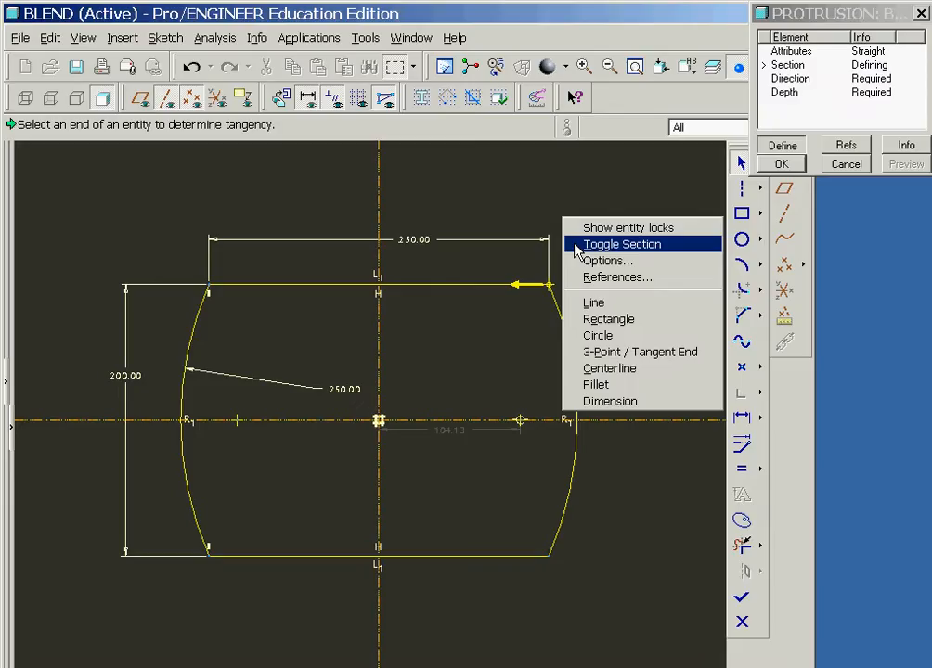
{"action": "left_click", "coordinate": [579, 247]}
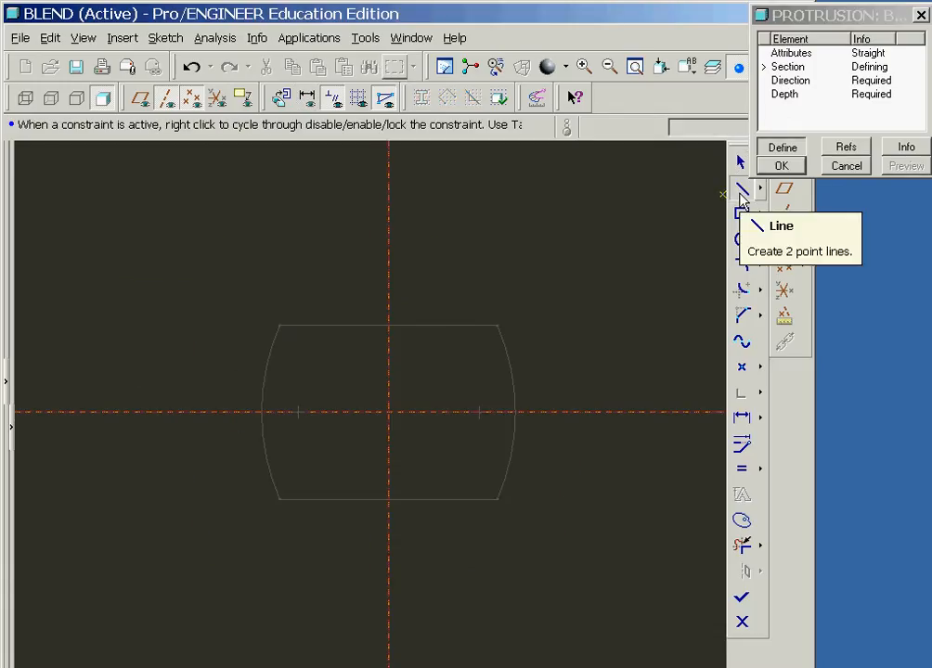
{"action": "left_click", "coordinate": [742, 191]}
{"action": "left_click", "coordinate": [591, 355]}
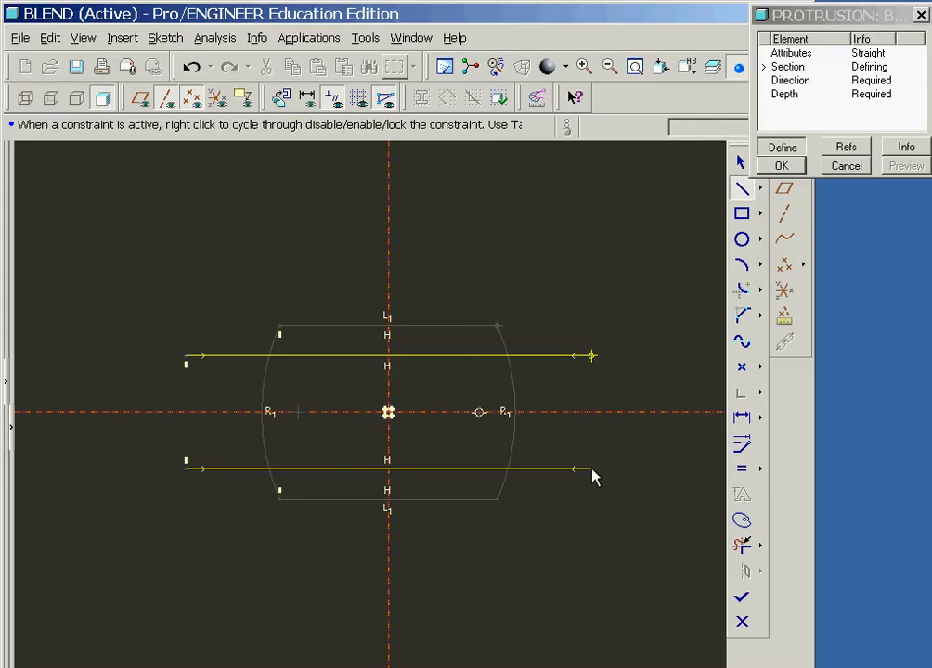
{"action": "middle_click", "coordinate": [615, 520]}
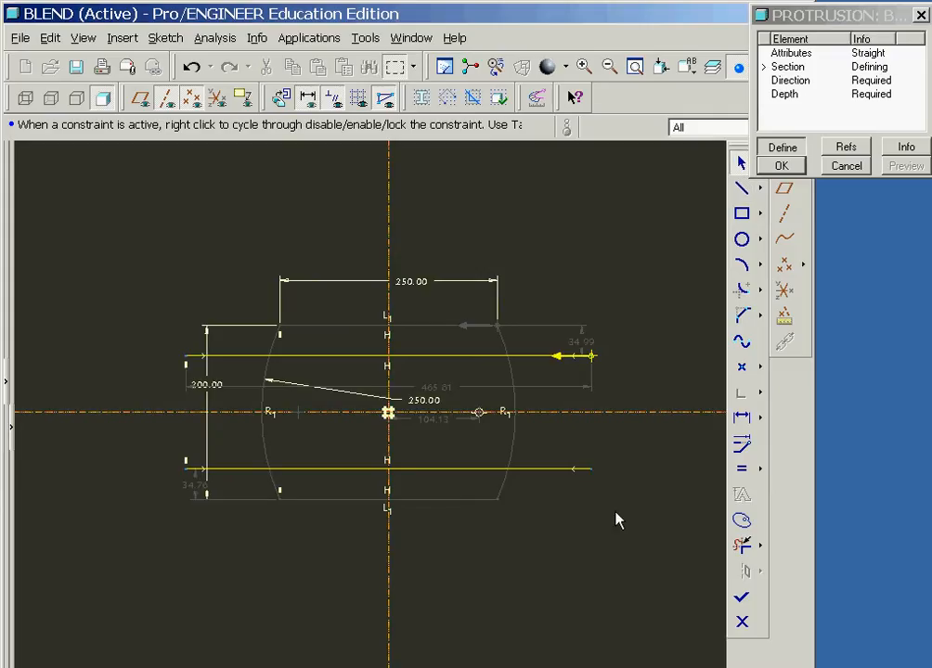
- Close both ends of the second section with tangent arcs of about 65 radius, forming a slot shape
{"action": "left_click", "coordinate": [741, 266]}
{"action": "left_click", "coordinate": [591, 469]}
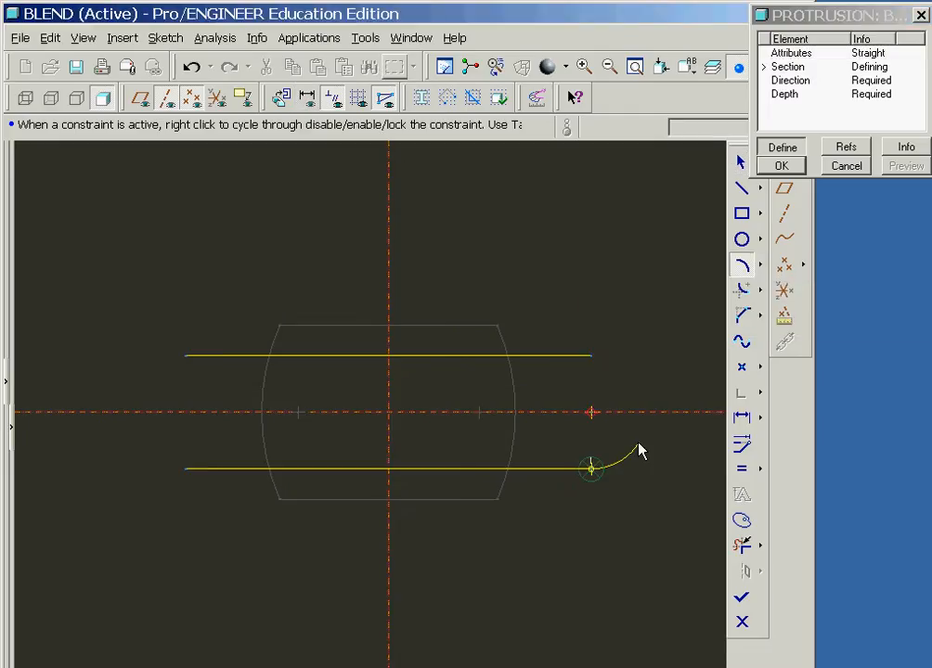
{"action": "left_click", "coordinate": [592, 357]}
{"action": "left_click", "coordinate": [186, 356]}
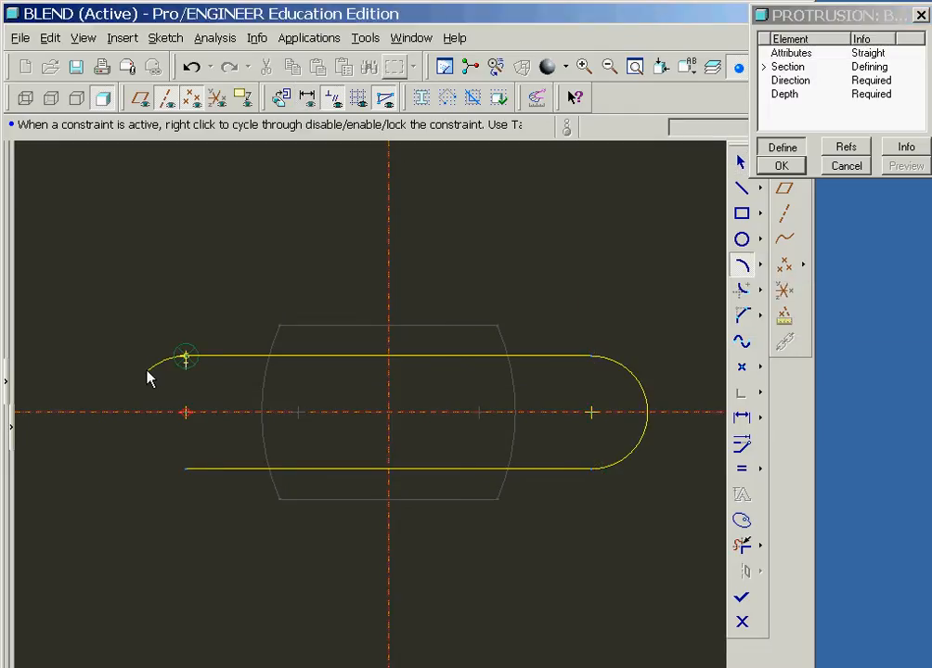
{"action": "left_click", "coordinate": [185, 470]}
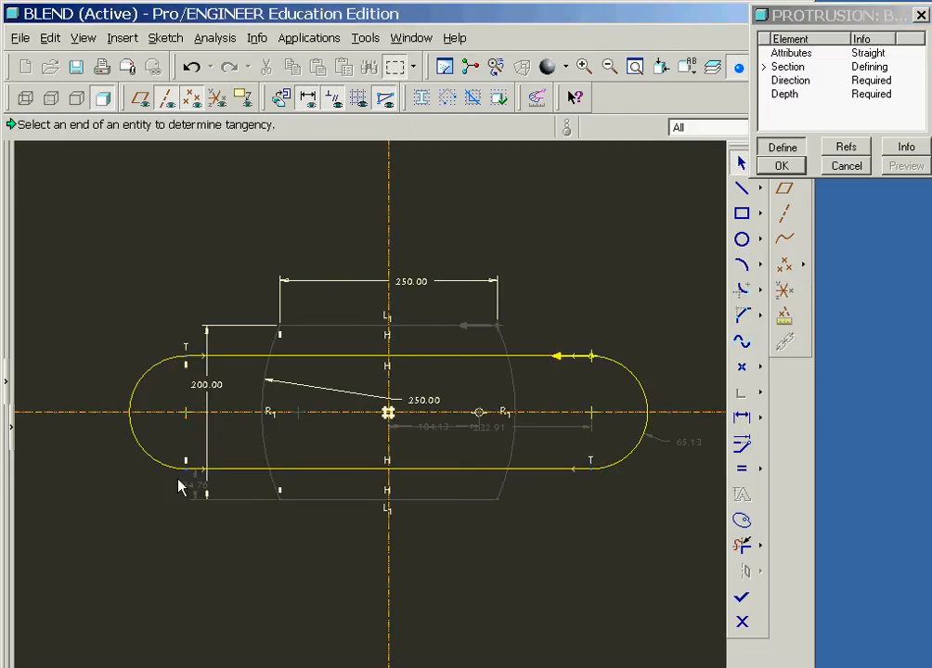
{"action": "middle_click", "coordinate": [170, 489]}
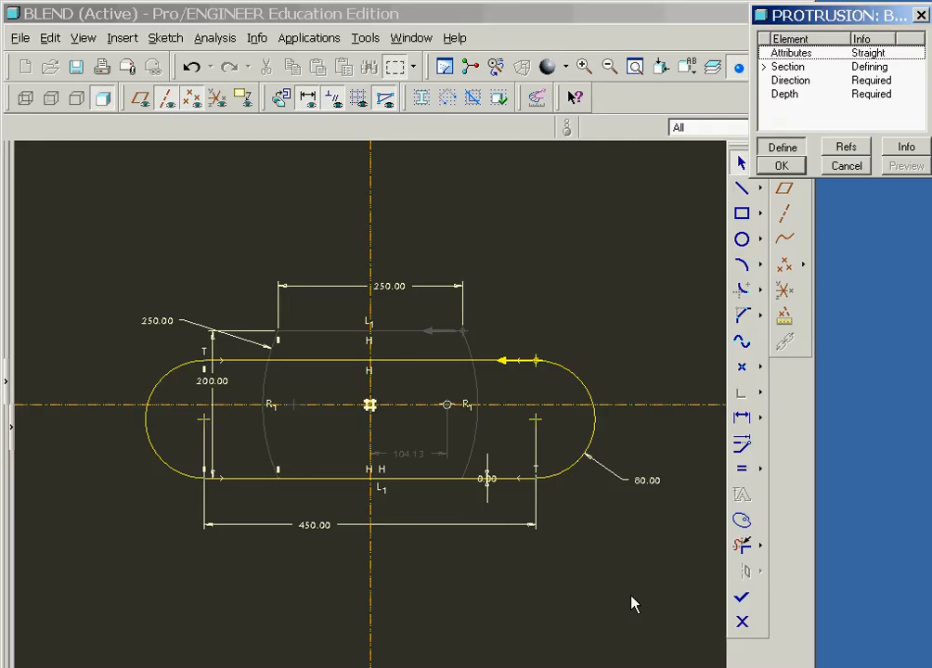
- Switch to the third blend section and sketch a downward-opening arch of two arcs with rounded ends of about 32 radius
{"action": "right_click", "coordinate": [563, 237]}
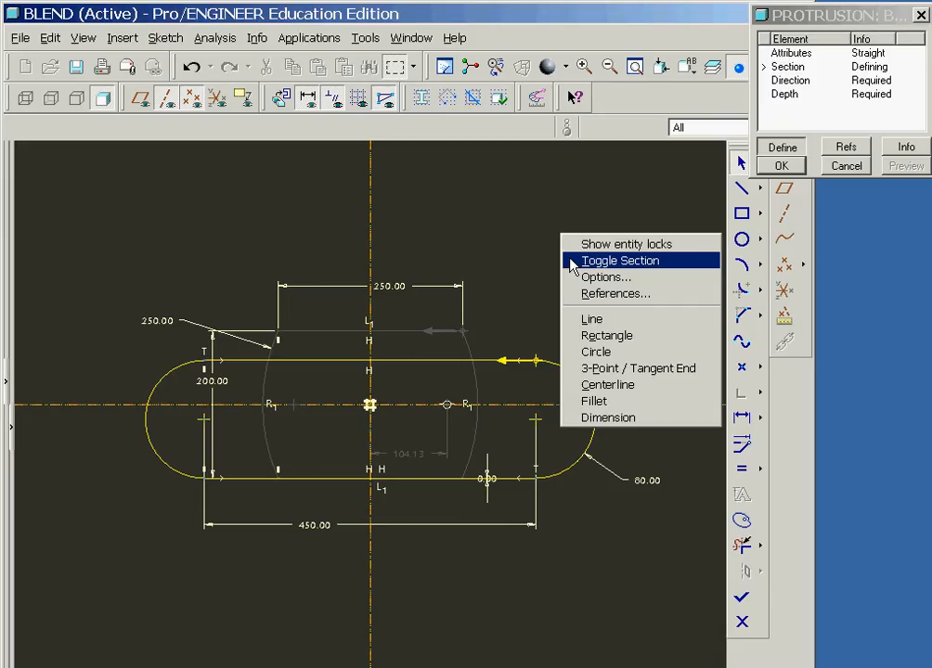
{"action": "left_click", "coordinate": [572, 264]}
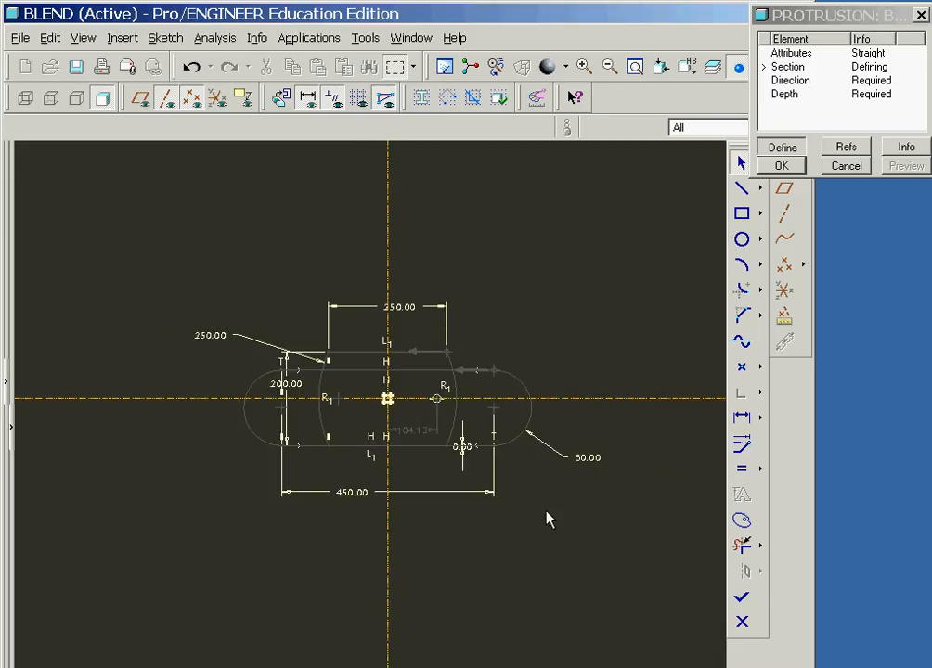
{"action": "left_click", "coordinate": [742, 264]}
{"action": "left_click", "coordinate": [565, 499]}
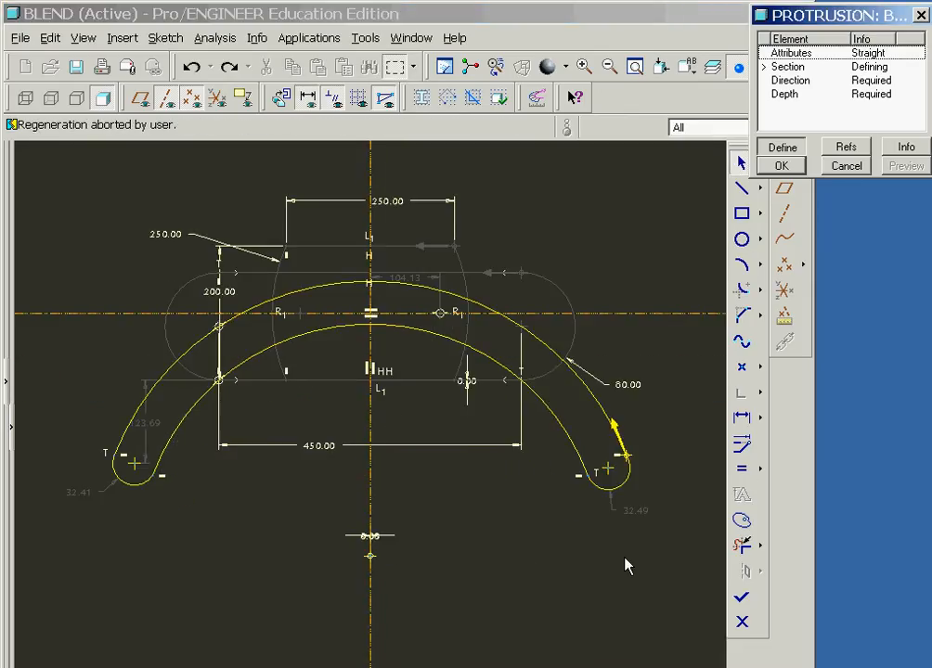
- Finish the section sketches, set the depths of sections 2 and 3 to 400 each, and complete the blended protrusion
{"action": "left_click", "coordinate": [743, 600]}
{"action": "type", "text": "400"}
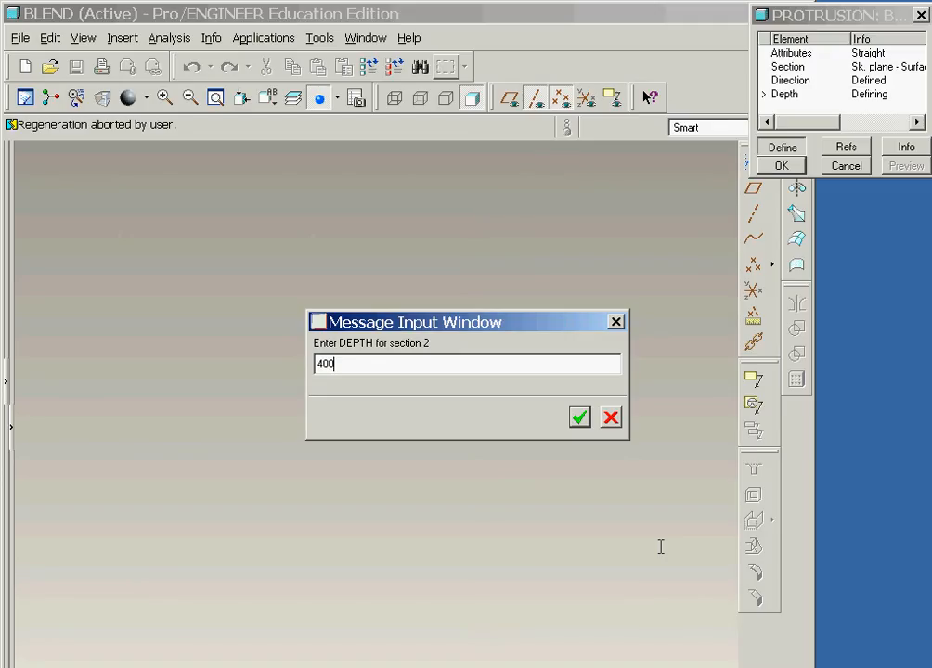
{"action": "left_click", "coordinate": [580, 419]}
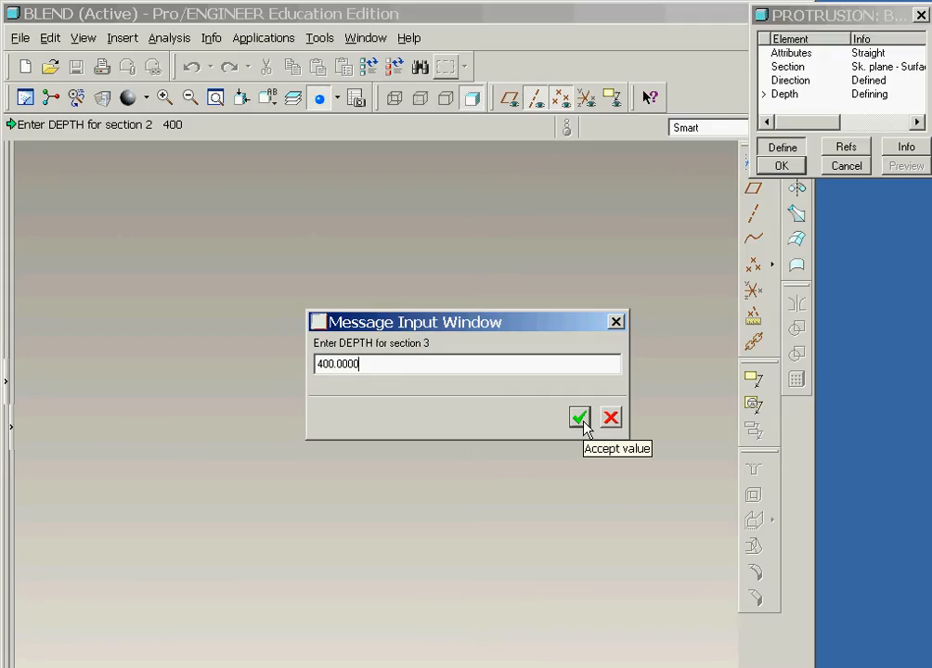
{"action": "left_click", "coordinate": [580, 418]}
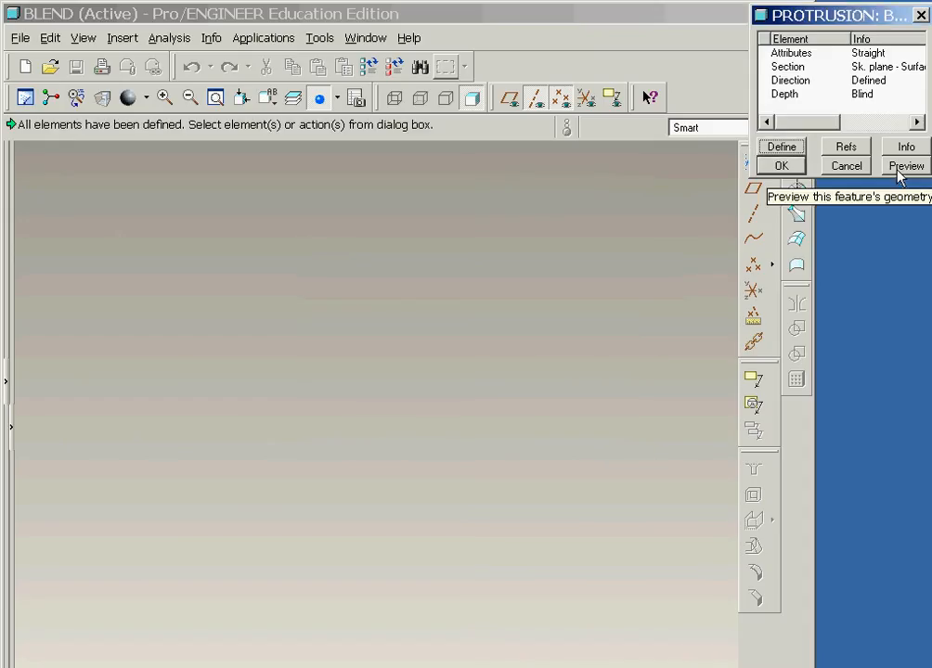
{"action": "left_click", "coordinate": [901, 169]}
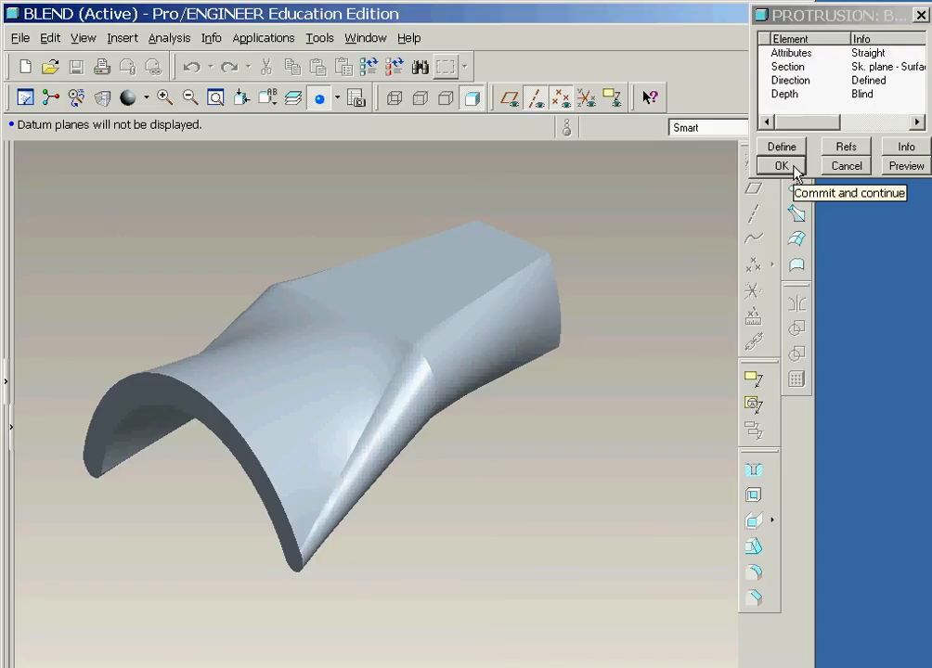
{"action": "left_click", "coordinate": [795, 169]}
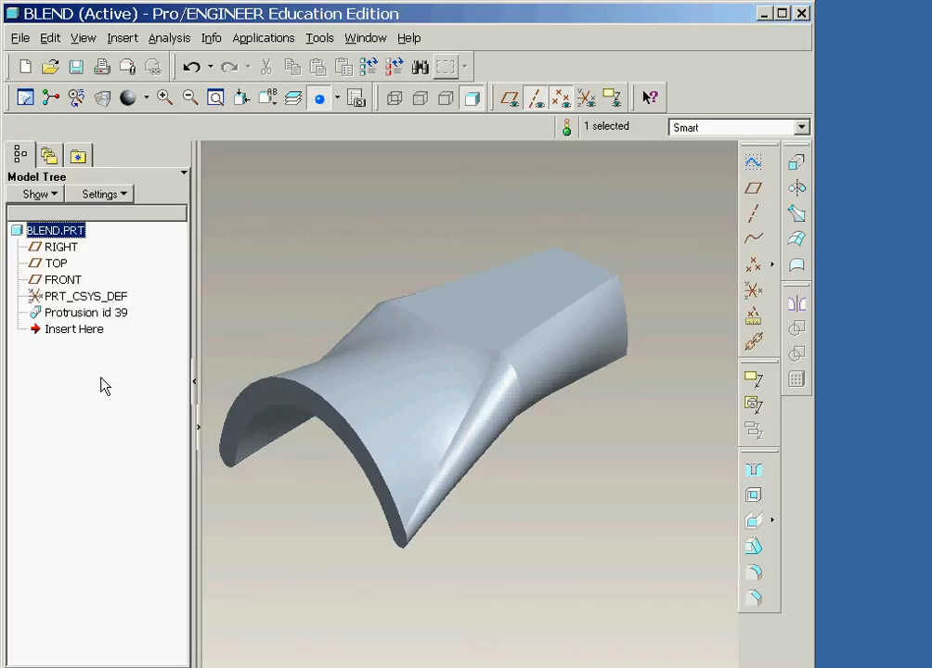
- Redefine the blended protrusion's attributes to Smooth
{"action": "left_click", "coordinate": [59, 315]}
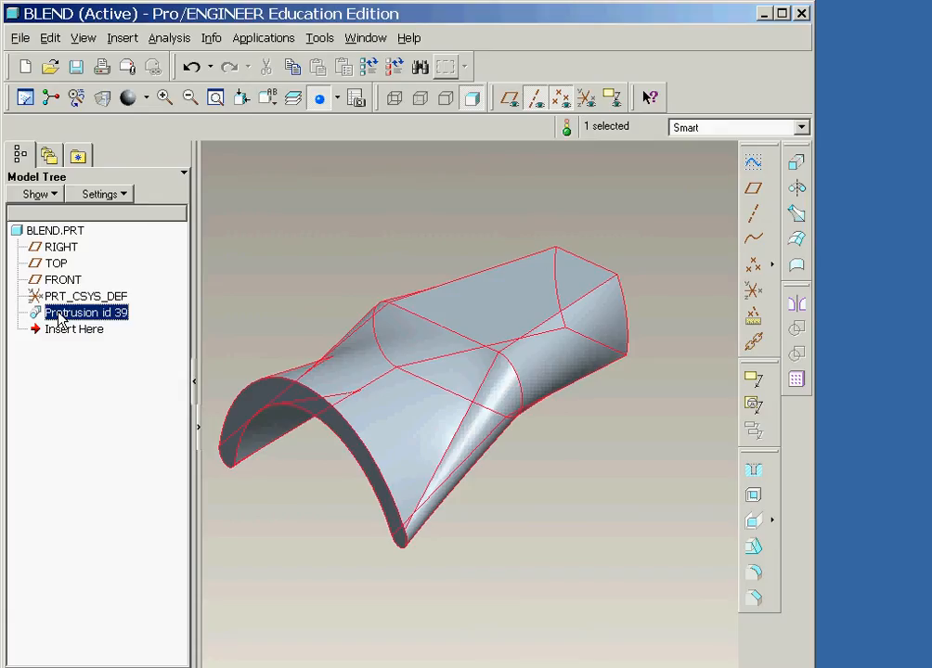
{"action": "right_click", "coordinate": [59, 315]}
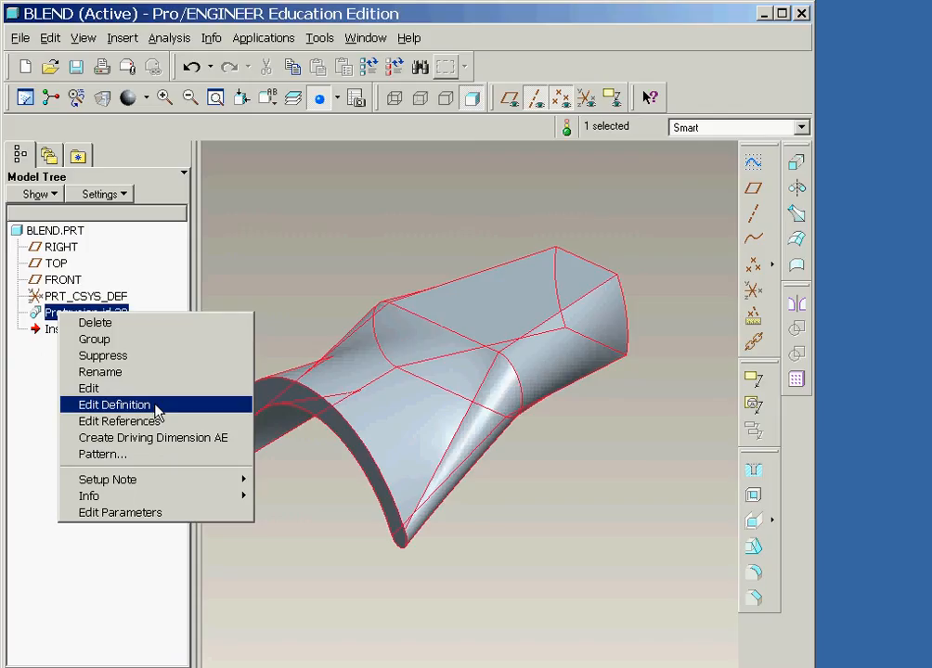
{"action": "left_click", "coordinate": [115, 405]}
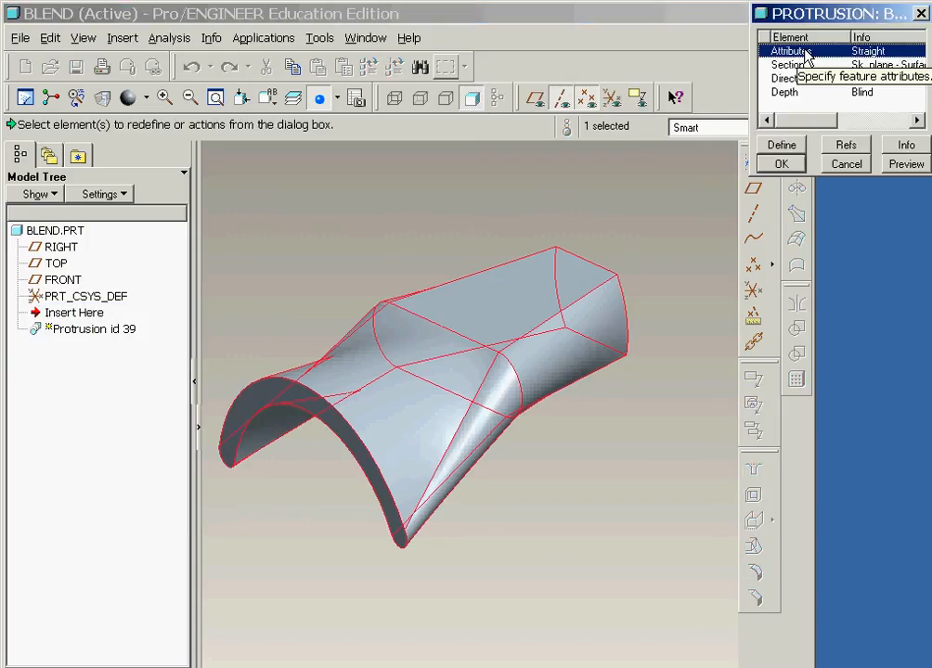
{"action": "double_click", "coordinate": [804, 53]}
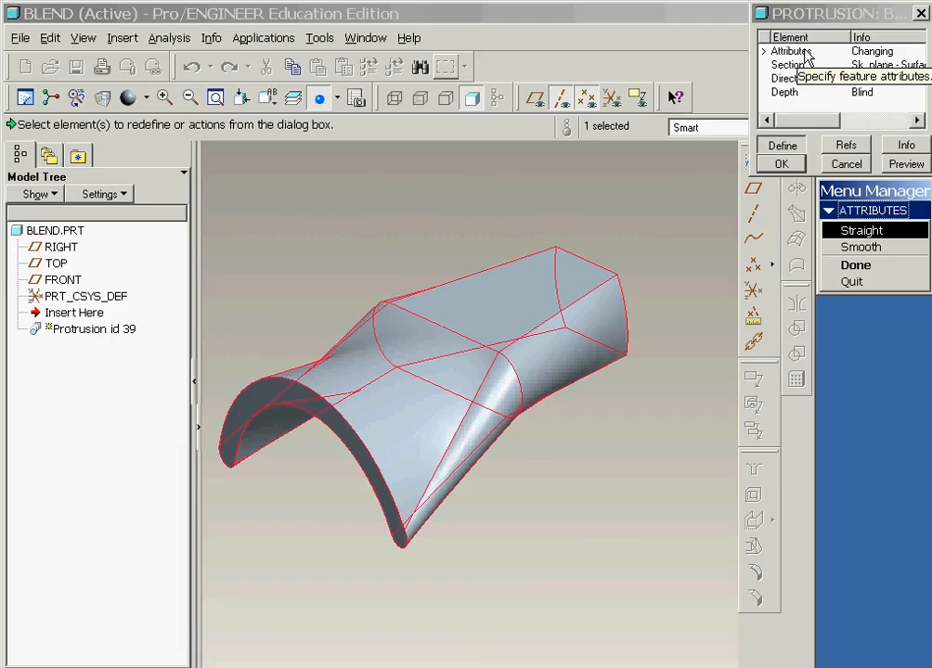
{"action": "left_click", "coordinate": [890, 249]}
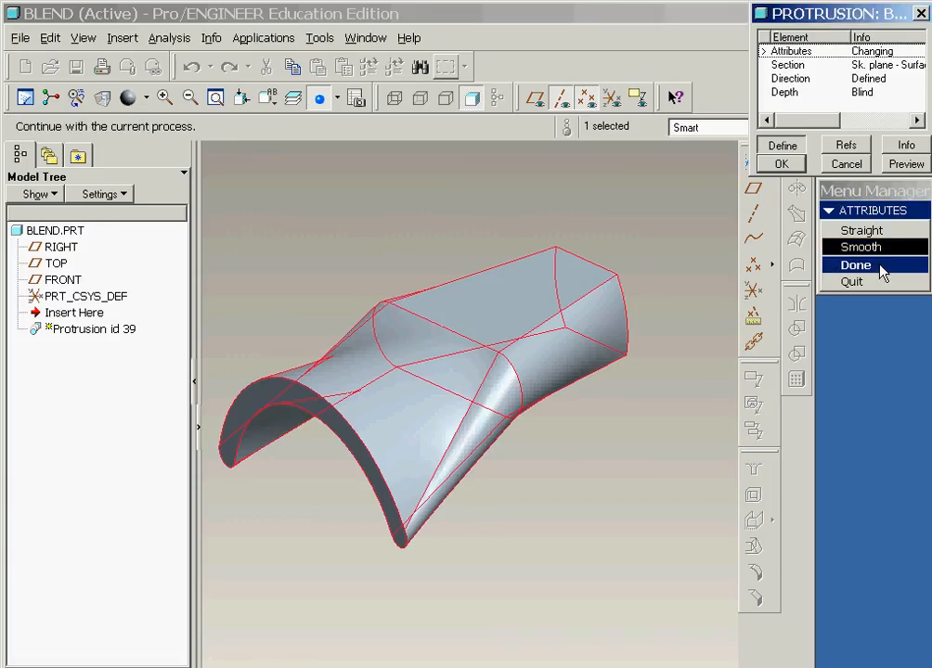
{"action": "left_click", "coordinate": [883, 272]}
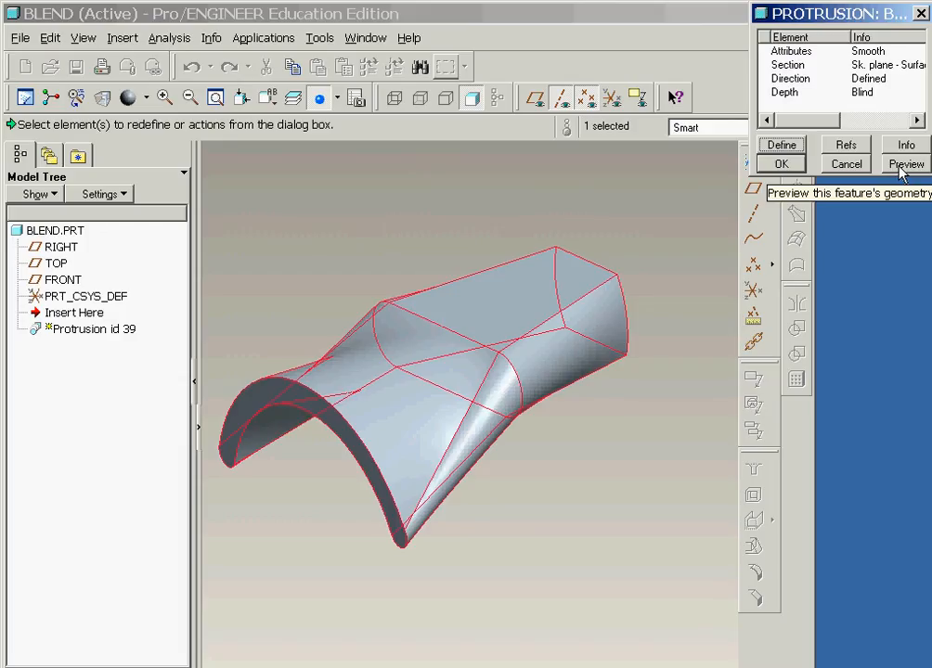
- Preview the smooth blended protrusion and accept its redefinition
{"action": "left_click", "coordinate": [902, 164]}
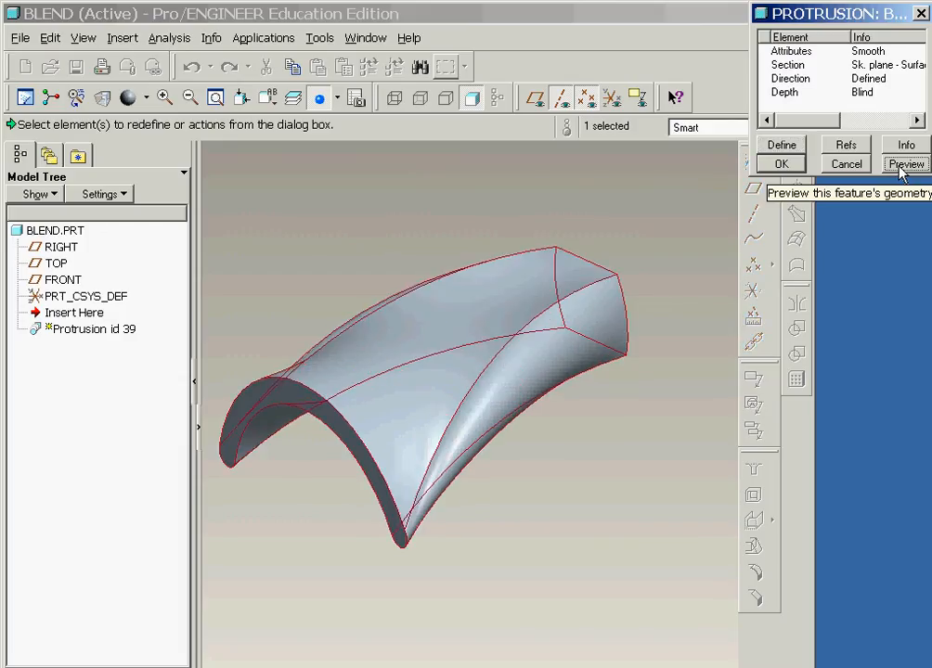
{"action": "left_click", "coordinate": [782, 164]}
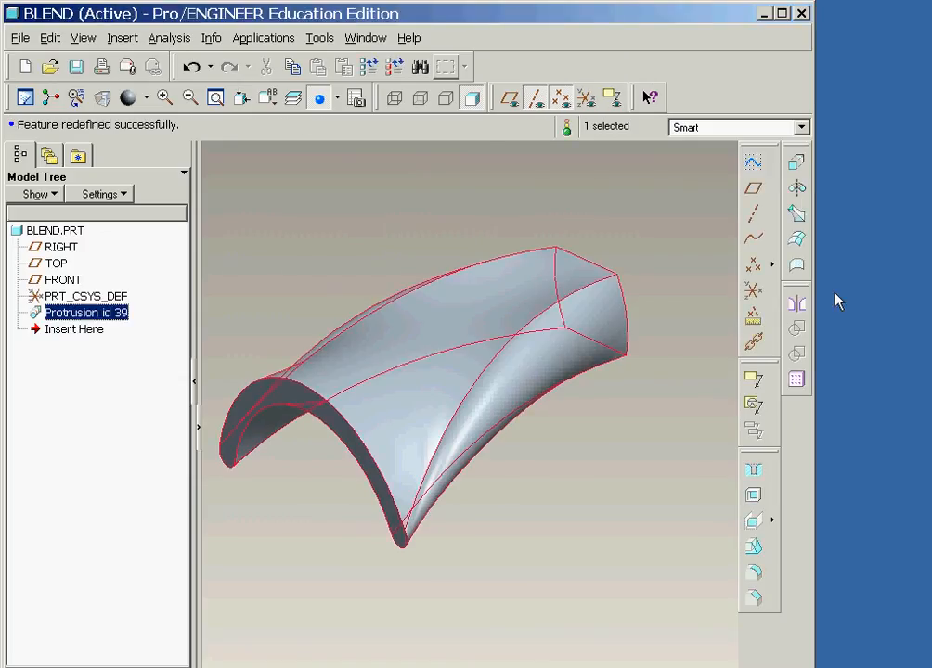
- Set up a shell of thickness 5 that removes the arch-shaped and four-sided end faces of the blend, and preview it
{"action": "left_click", "coordinate": [754, 496]}
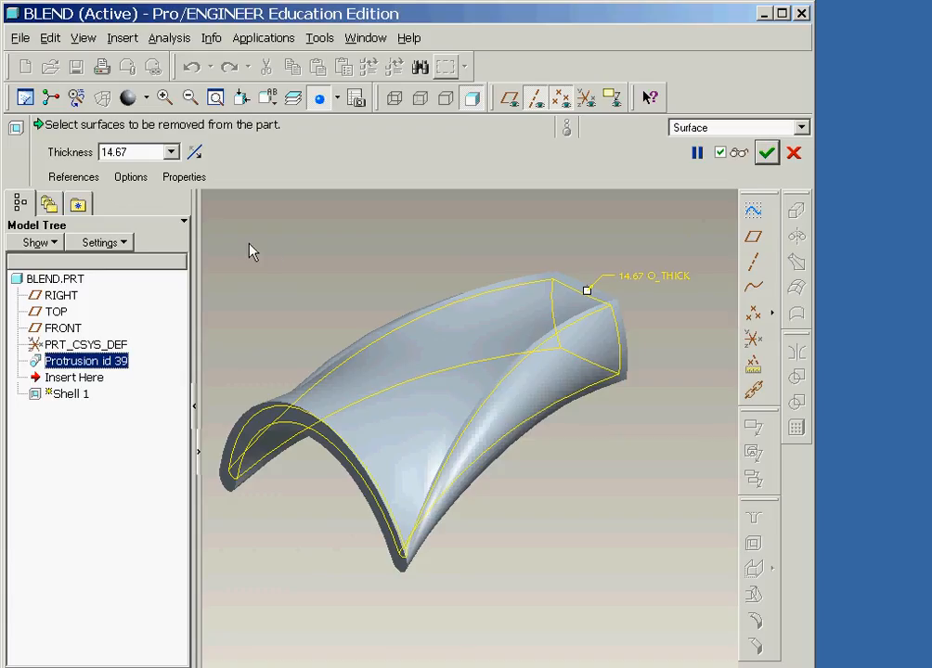
{"action": "left_click", "coordinate": [327, 444]}
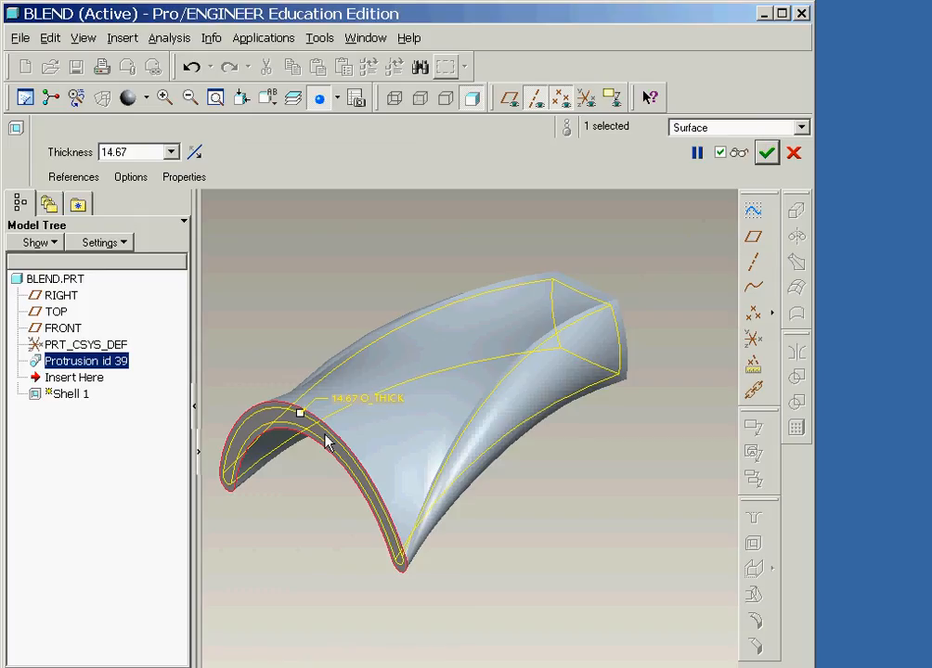
{"action": "middle_click_drag", "start_coordinate": [327, 444], "coordinate": [595, 325]}
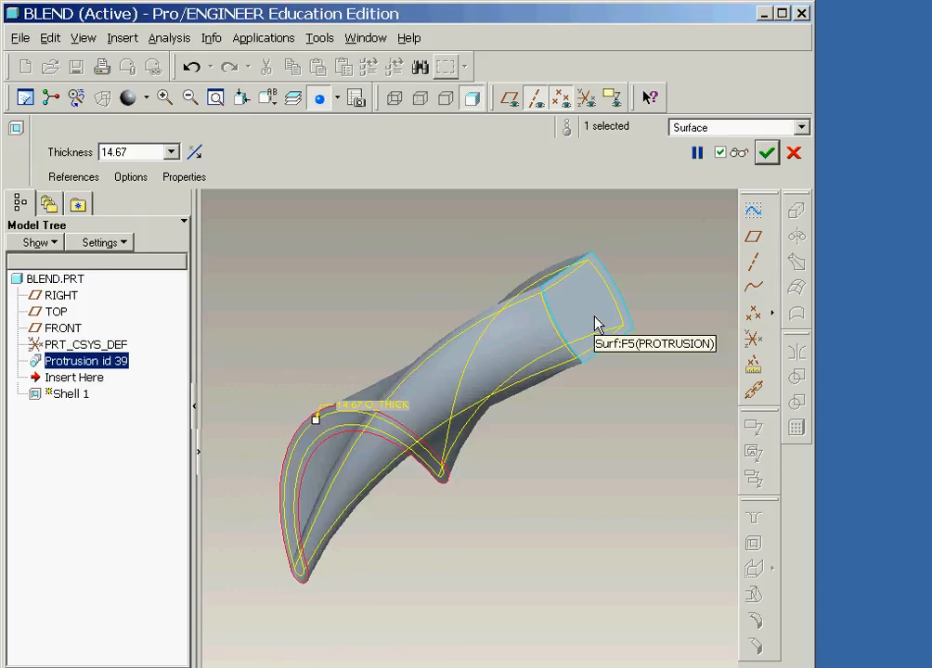
{"action": "left_click", "coordinate": [596, 325], "text": "ctrl"}
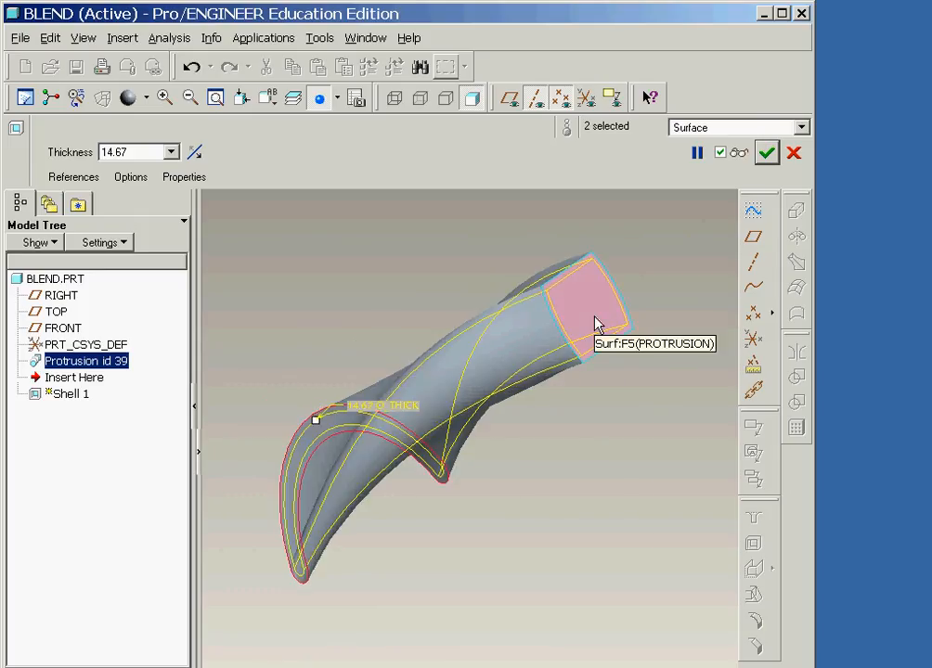
{"action": "double_click", "coordinate": [121, 152]}
{"action": "type", "text": "5"}
{"action": "key", "text": "Return"}
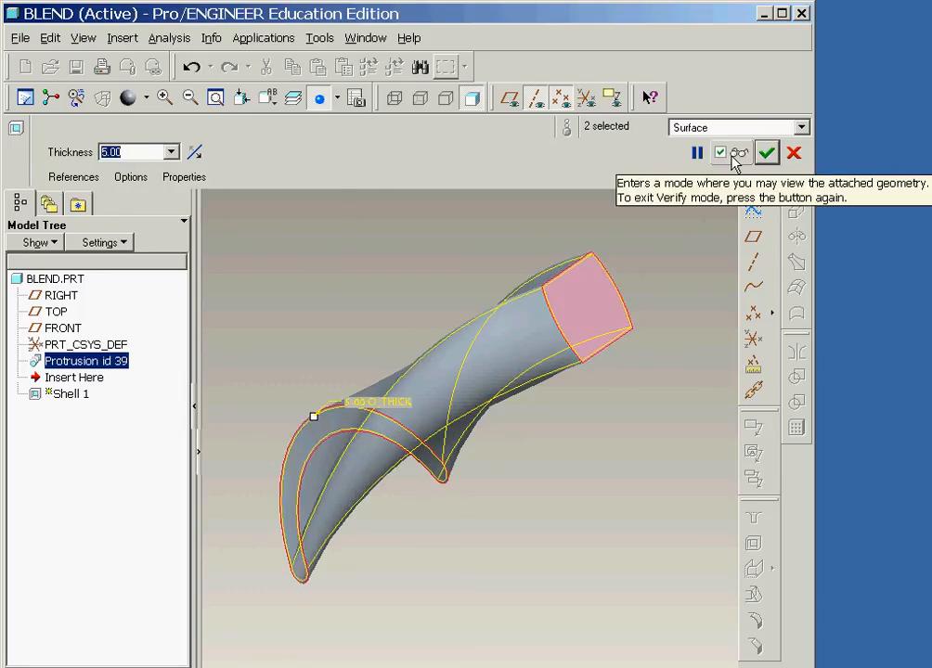
{"action": "left_click", "coordinate": [735, 158]}
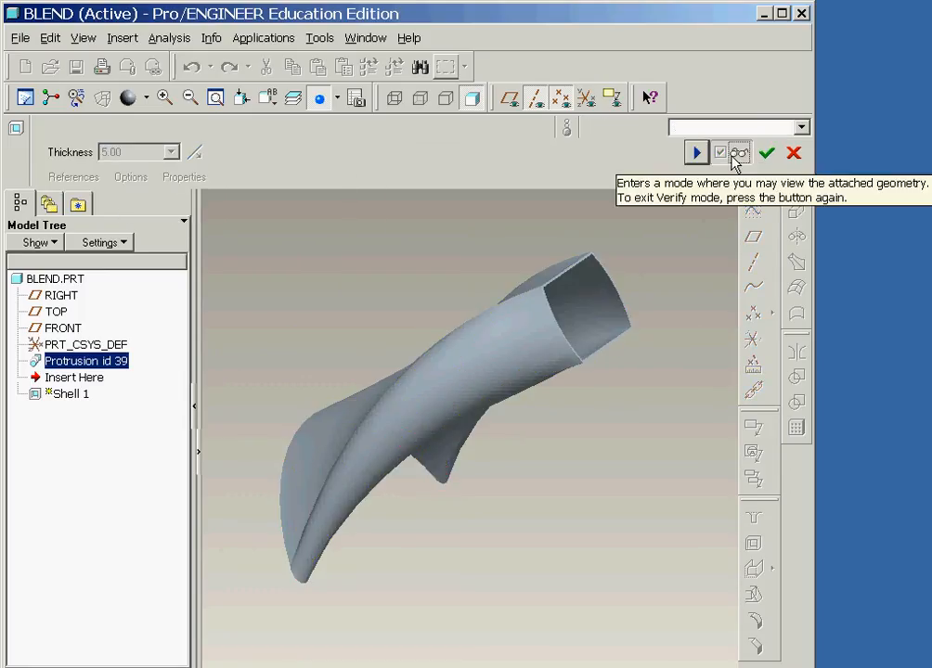